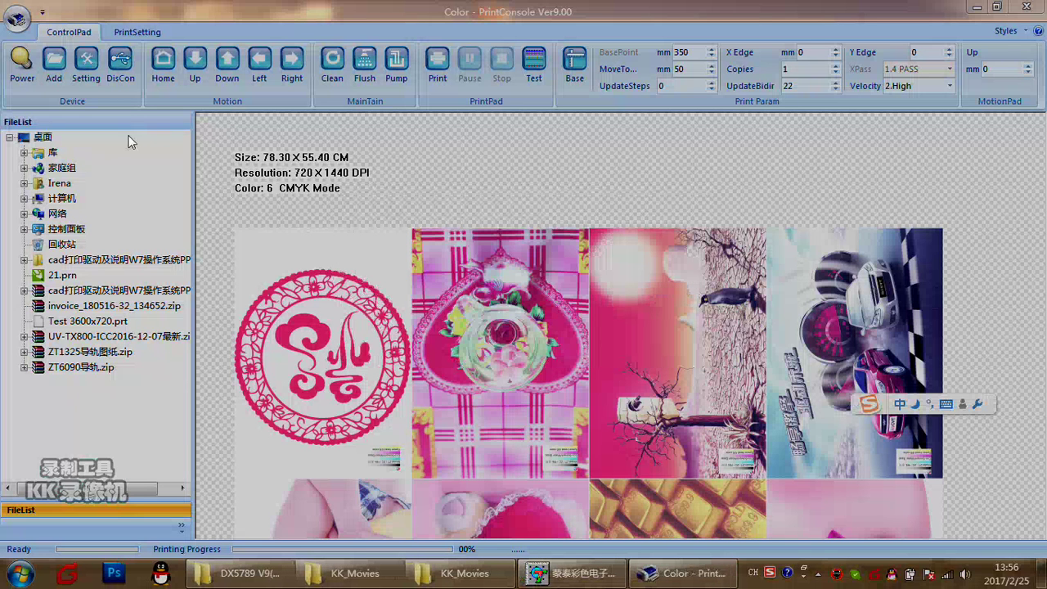
- Open System Config from the ControlPad Setting button, showing the Hardware Adjustment tab
{"action": "left_click", "coordinate": [86, 64]}
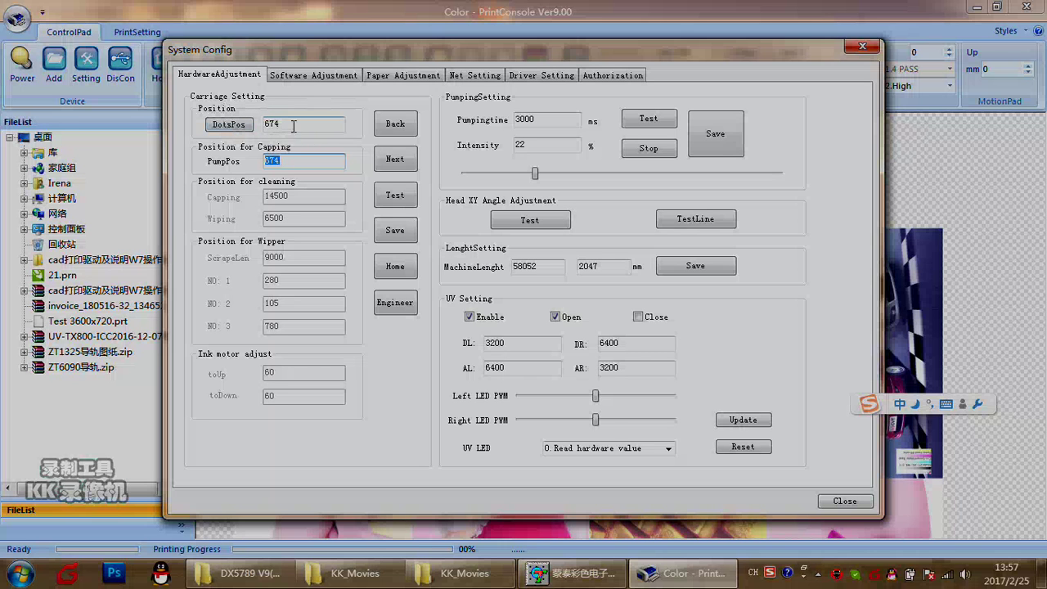
- Check the PumpPos and DotsPos values of 674, then advance to the capping position
{"action": "left_click", "coordinate": [282, 161]}
{"action": "left_click_drag", "start_coordinate": [293, 161], "coordinate": [264, 162]}
{"action": "left_click", "coordinate": [289, 162]}
{"action": "double_click", "coordinate": [288, 123]}
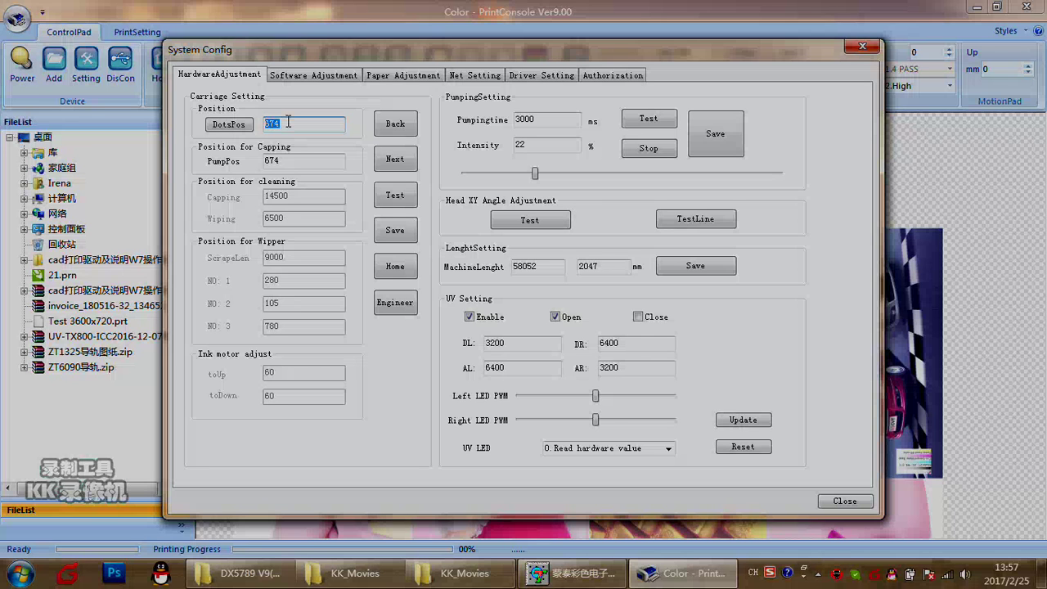
{"action": "left_click", "coordinate": [288, 123]}
{"action": "left_click", "coordinate": [388, 162]}
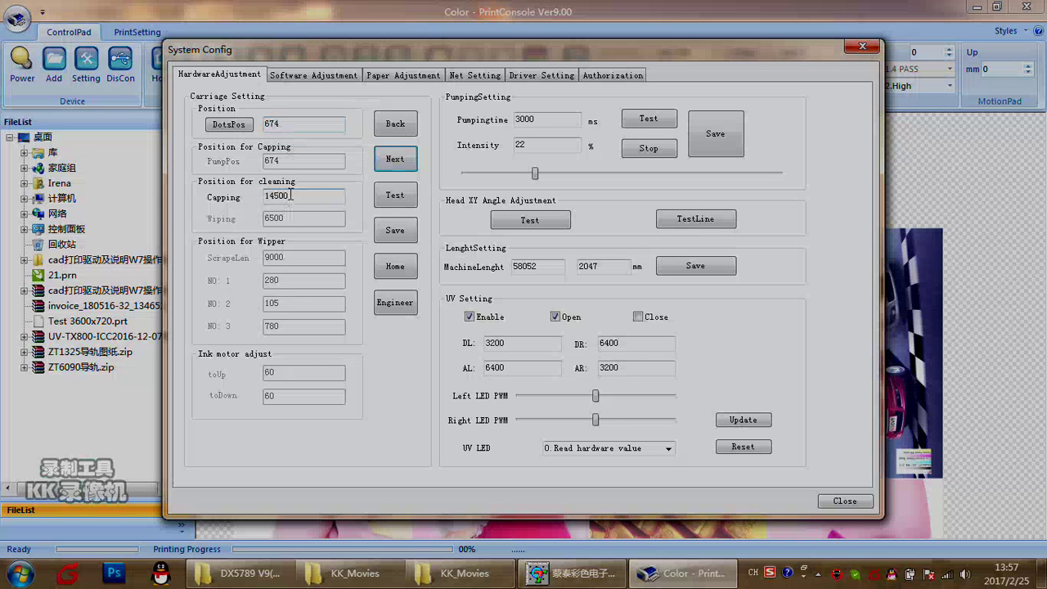
- Test capping at 14500 and check wiping at 6500, advancing to Position for Wiper
{"action": "left_click_drag", "start_coordinate": [295, 194], "coordinate": [214, 191]}
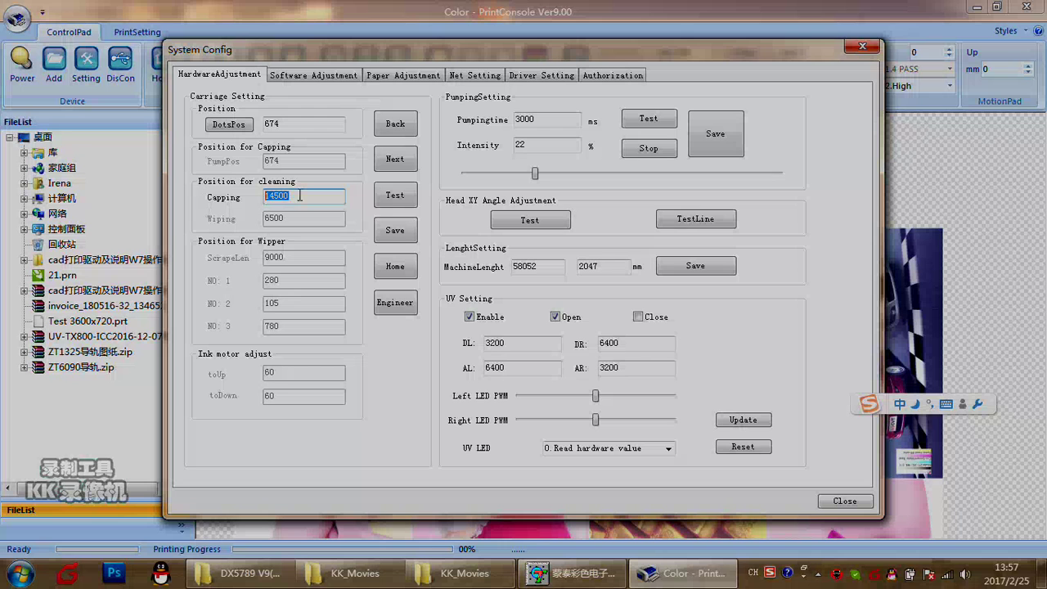
{"action": "left_click", "coordinate": [393, 195]}
{"action": "left_click", "coordinate": [398, 167]}
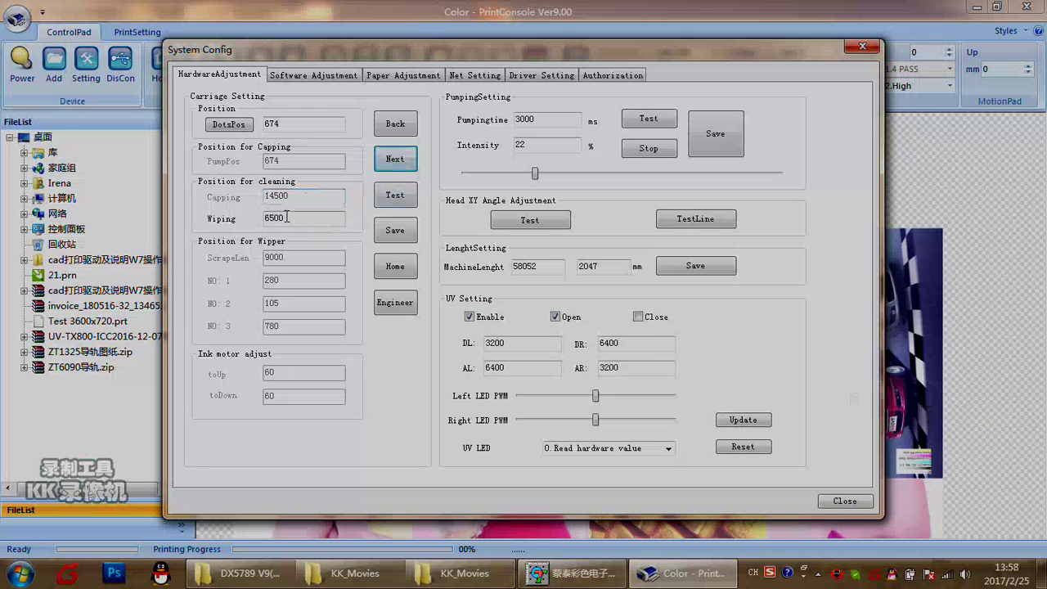
{"action": "left_click_drag", "start_coordinate": [287, 219], "coordinate": [265, 219]}
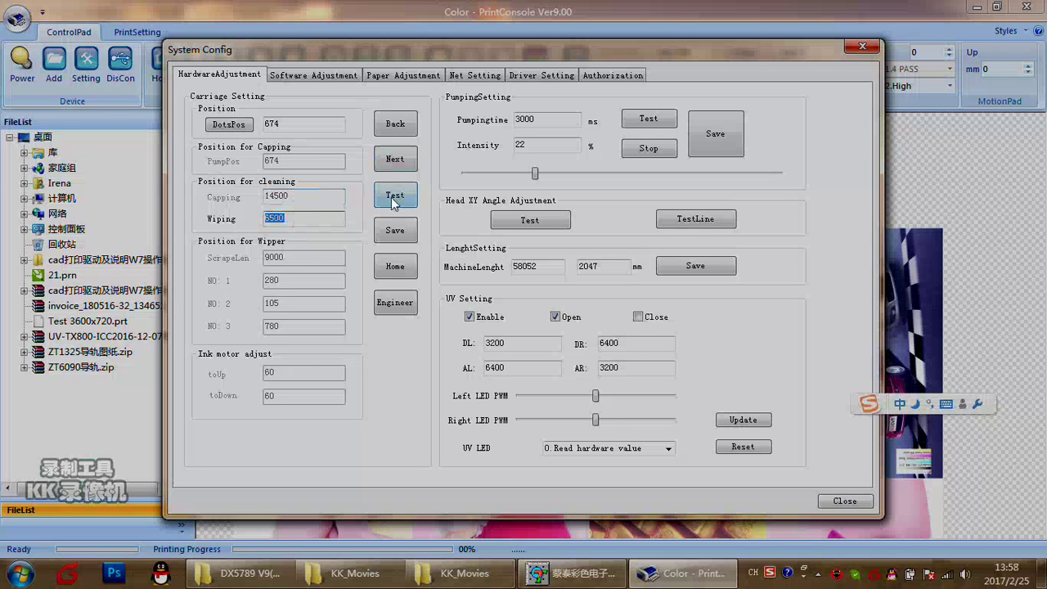
{"action": "left_click", "coordinate": [398, 230]}
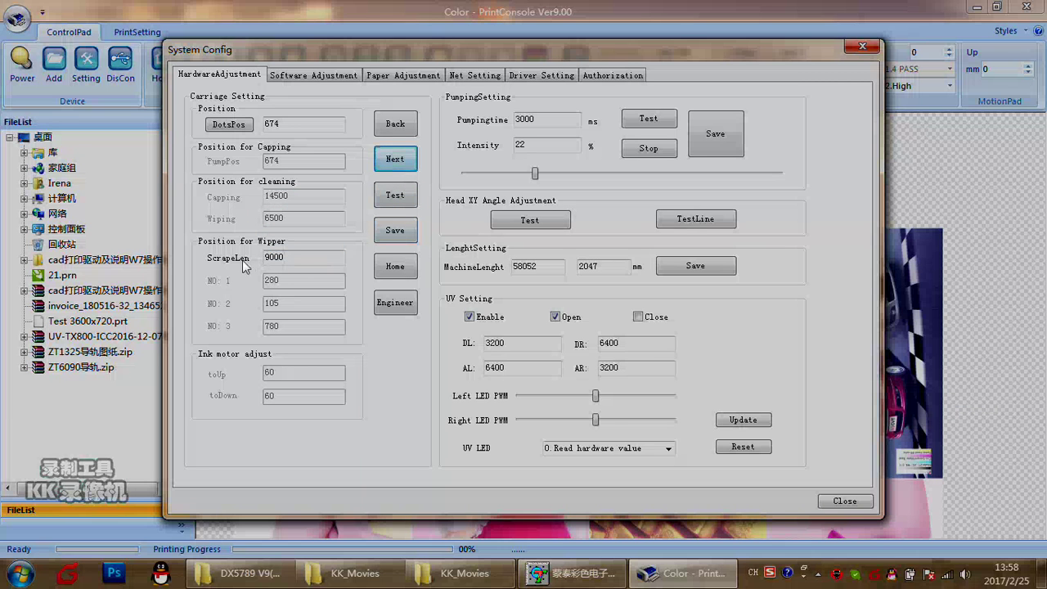
{"action": "left_click", "coordinate": [267, 258]}
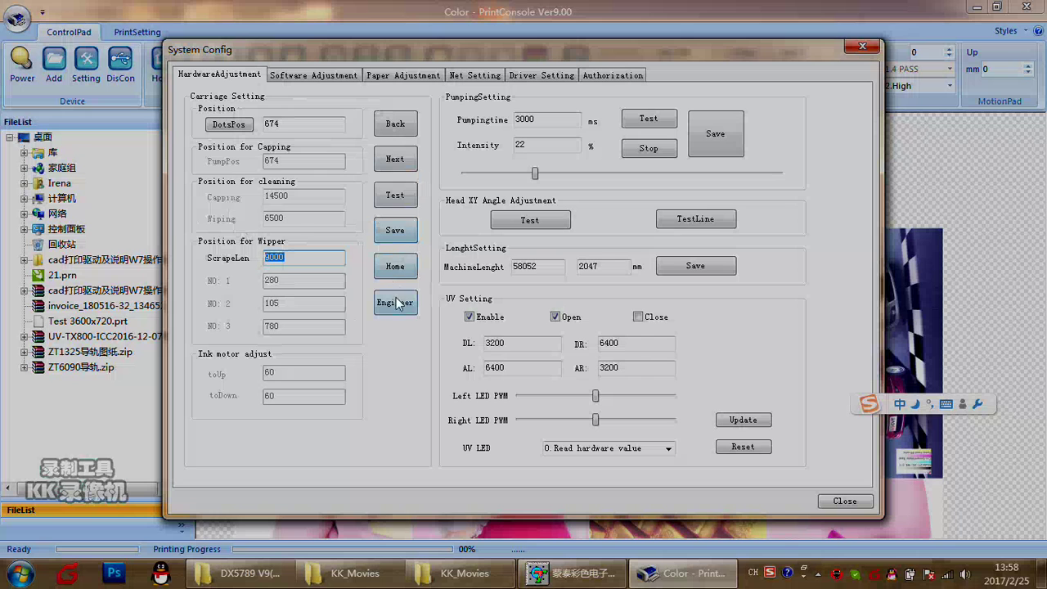
- Save the carriage positions, then save pumping with 27% intensity and 3000 ms time
{"action": "left_click", "coordinate": [391, 235]}
{"action": "double_click", "coordinate": [548, 120]}
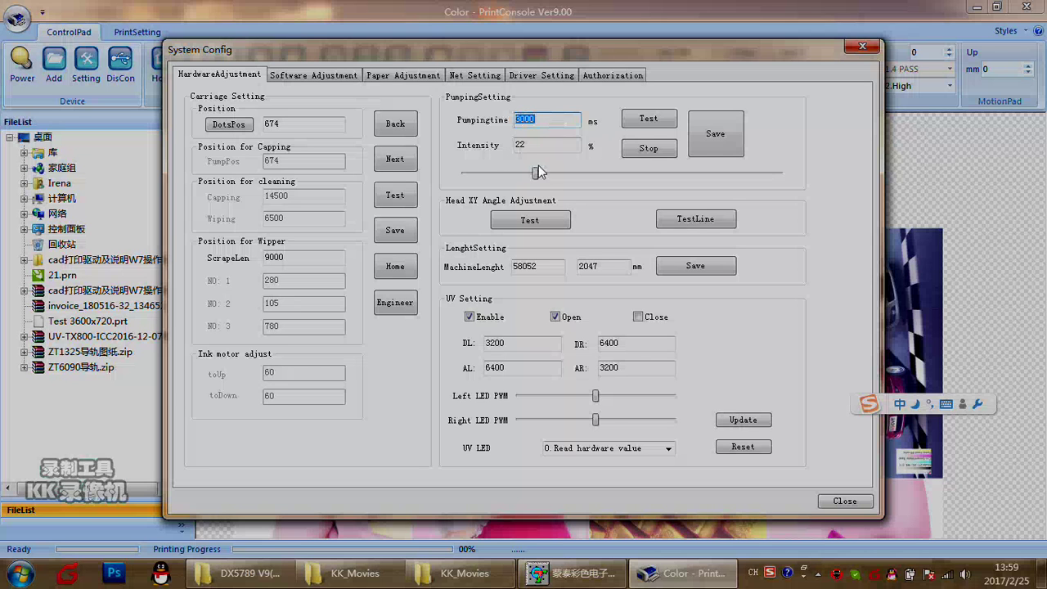
{"action": "mouse_move", "coordinate": [534, 175]}
{"action": "left_mouse_down"}
{"action": "mouse_move", "coordinate": [466, 174]}
{"action": "mouse_move", "coordinate": [797, 173]}
{"action": "mouse_move", "coordinate": [530, 175]}
{"action": "left_mouse_up"}
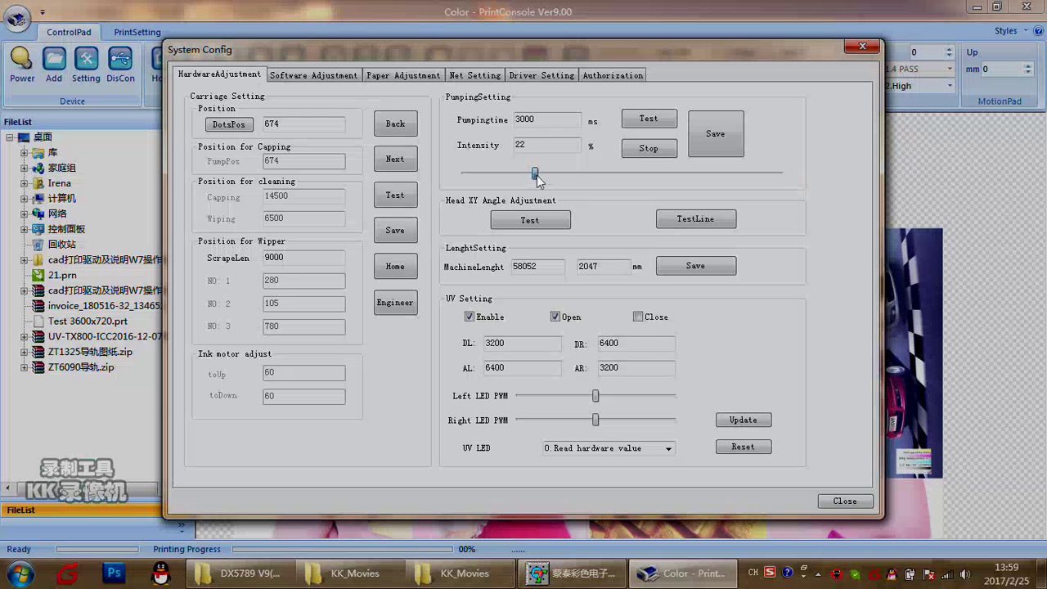
{"action": "mouse_move", "coordinate": [537, 175]}
{"action": "left_mouse_down"}
{"action": "mouse_move", "coordinate": [667, 182]}
{"action": "mouse_move", "coordinate": [547, 192]}
{"action": "left_mouse_up"}
{"action": "left_click_drag", "start_coordinate": [552, 172], "coordinate": [561, 175]}
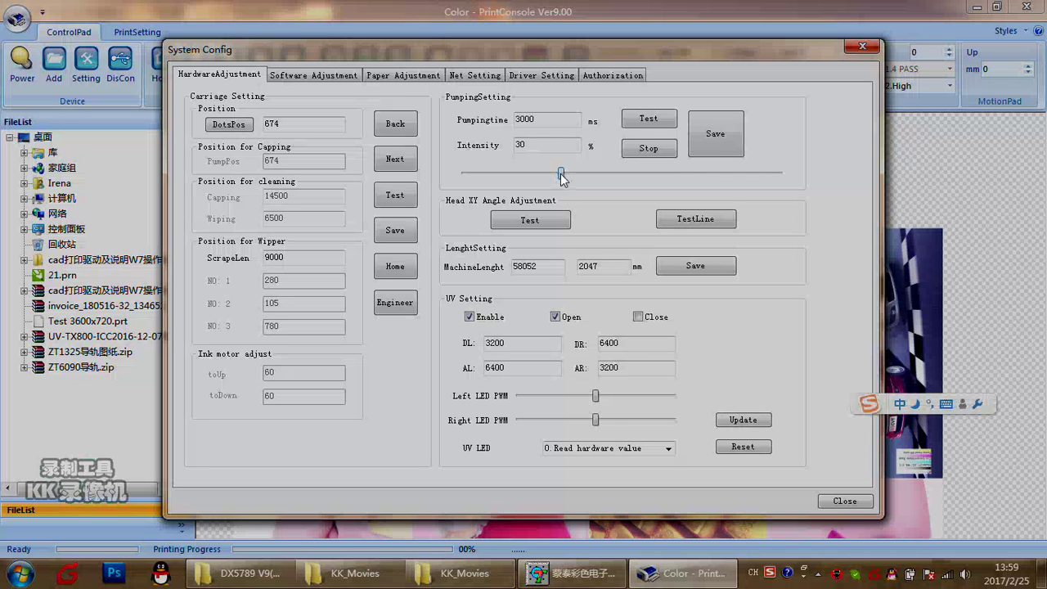
{"action": "left_click_drag", "start_coordinate": [561, 175], "coordinate": [630, 179]}
{"action": "left_click_drag", "start_coordinate": [630, 179], "coordinate": [529, 180]}
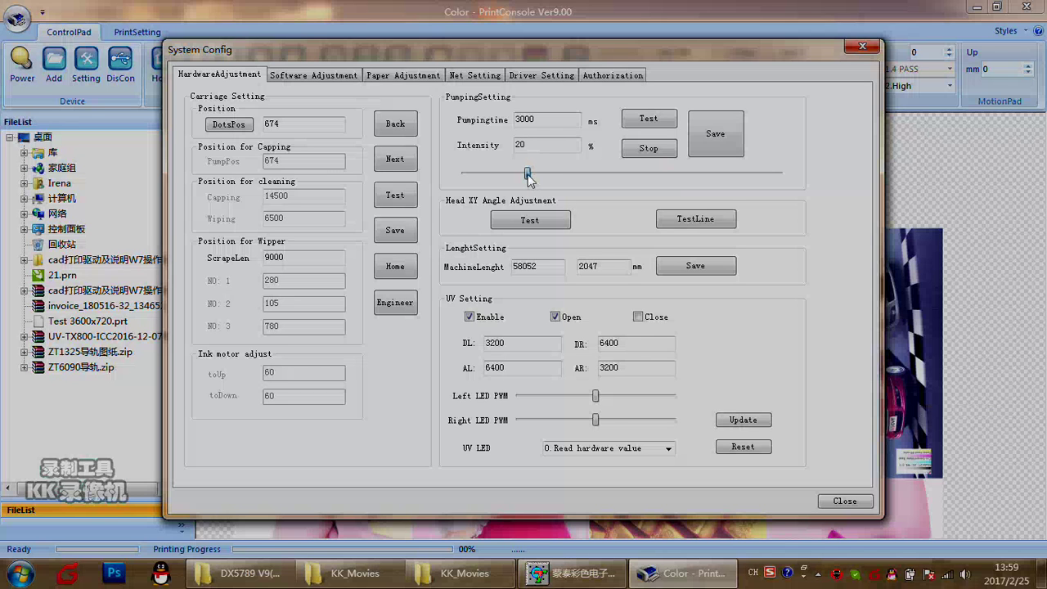
{"action": "left_click_drag", "start_coordinate": [528, 174], "coordinate": [551, 175]}
{"action": "left_click", "coordinate": [714, 143]}
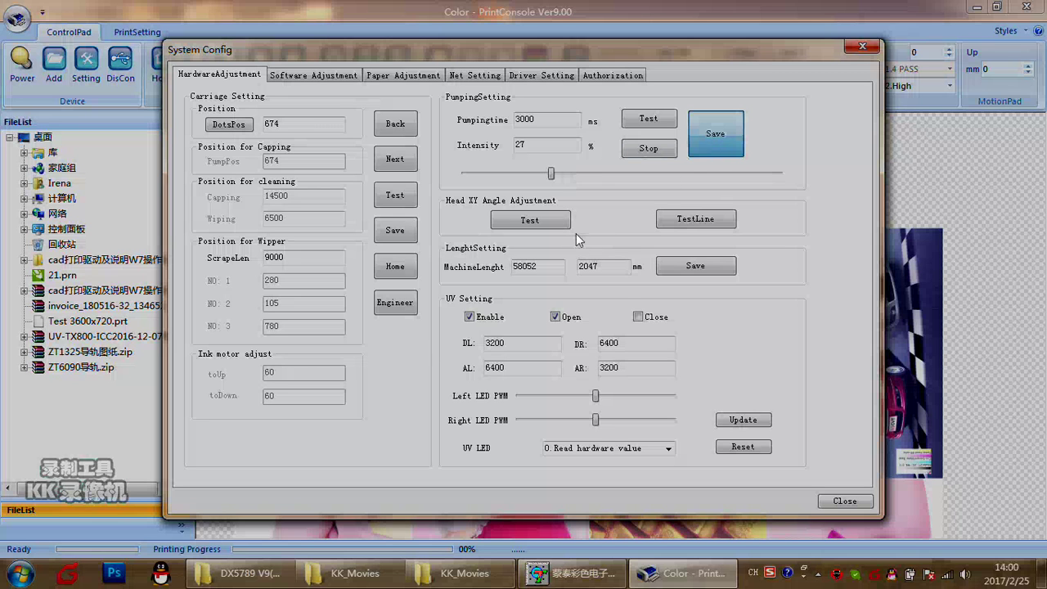
{"action": "left_click", "coordinate": [498, 321]}
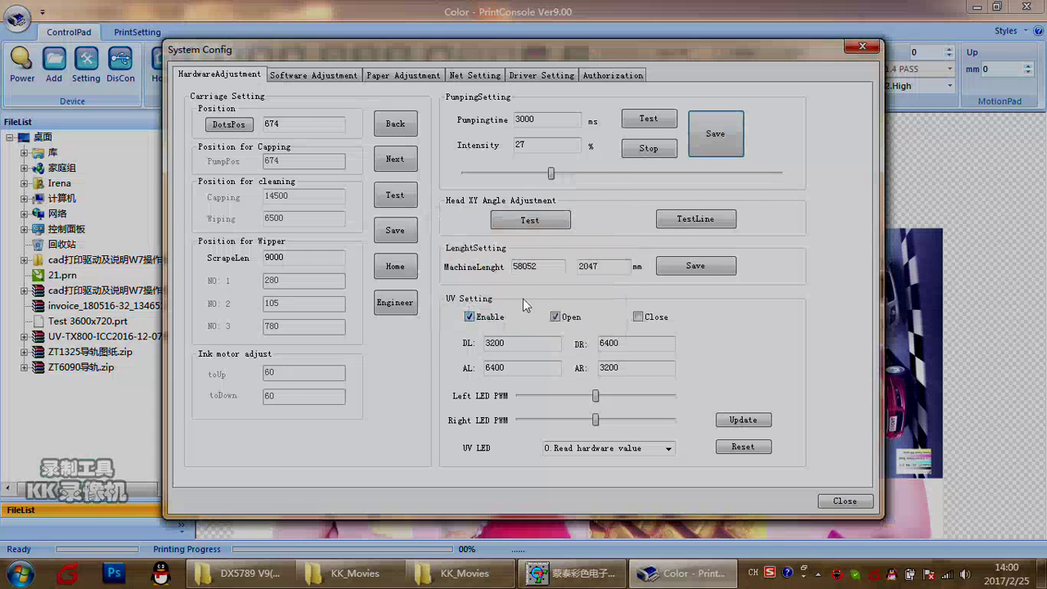
{"action": "left_click", "coordinate": [568, 216]}
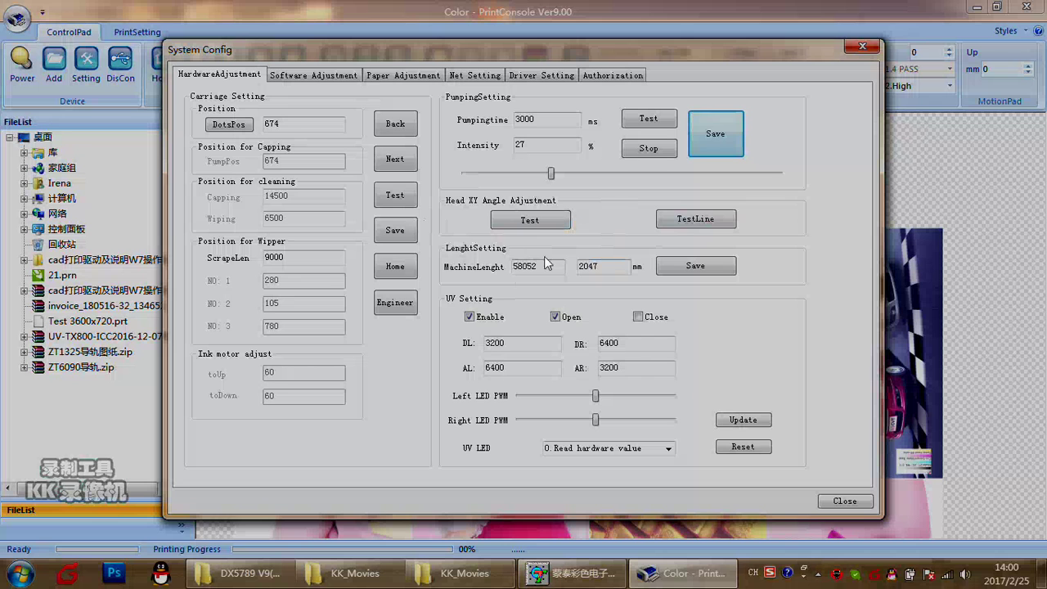
{"action": "left_click", "coordinate": [692, 266]}
{"action": "left_click", "coordinate": [602, 266]}
{"action": "left_click", "coordinate": [551, 269]}
{"action": "left_click", "coordinate": [602, 267]}
{"action": "left_click_drag", "start_coordinate": [602, 267], "coordinate": [579, 270]}
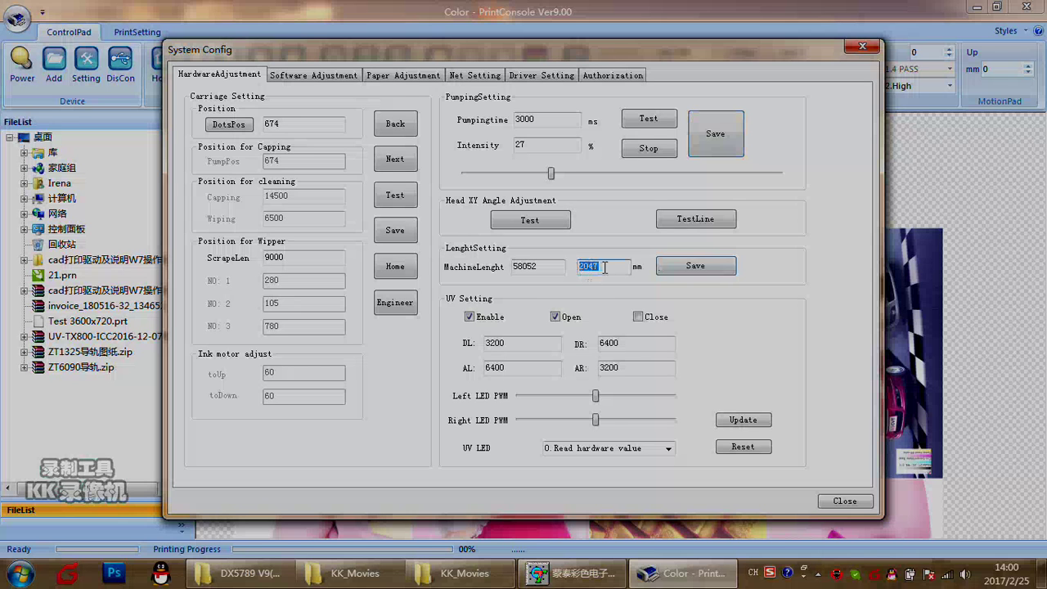
{"action": "left_click", "coordinate": [602, 267]}
{"action": "left_click_drag", "start_coordinate": [602, 267], "coordinate": [576, 270]}
{"action": "left_click", "coordinate": [600, 269]}
{"action": "left_click_drag", "start_coordinate": [599, 268], "coordinate": [571, 273]}
{"action": "left_click", "coordinate": [609, 268]}
- On Software Adjustment, keep print mode 3. XDPI=720 and advance past the mode step
{"action": "left_click", "coordinate": [317, 72]}
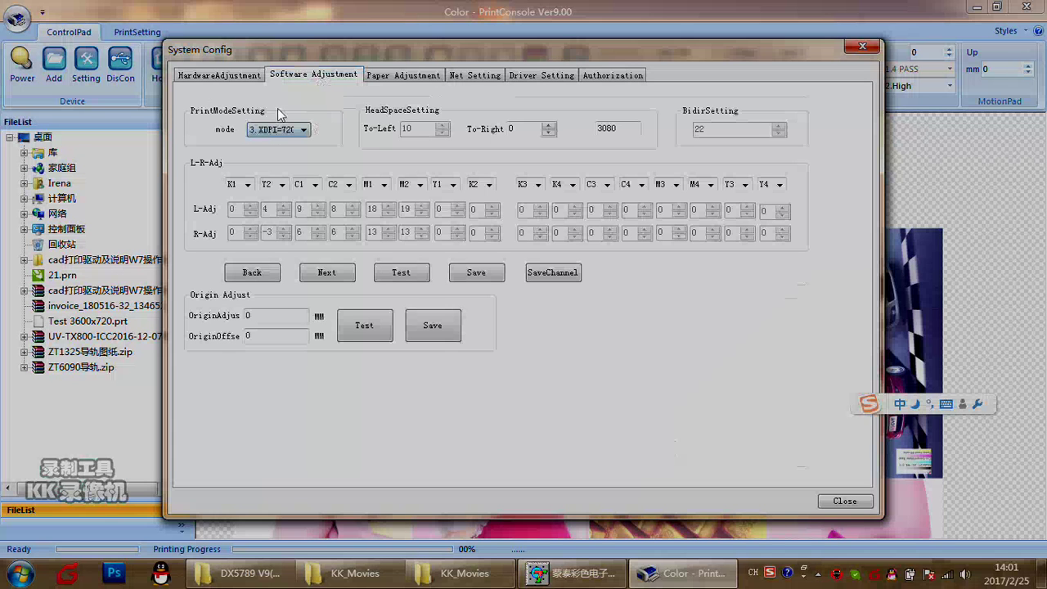
{"action": "left_click", "coordinate": [290, 131]}
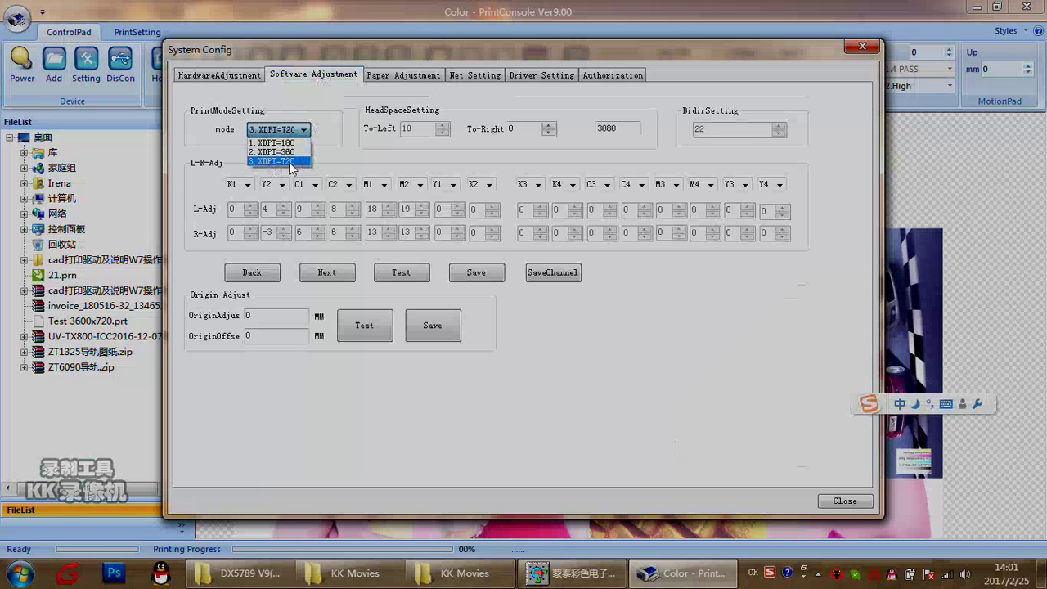
{"action": "left_click", "coordinate": [313, 159]}
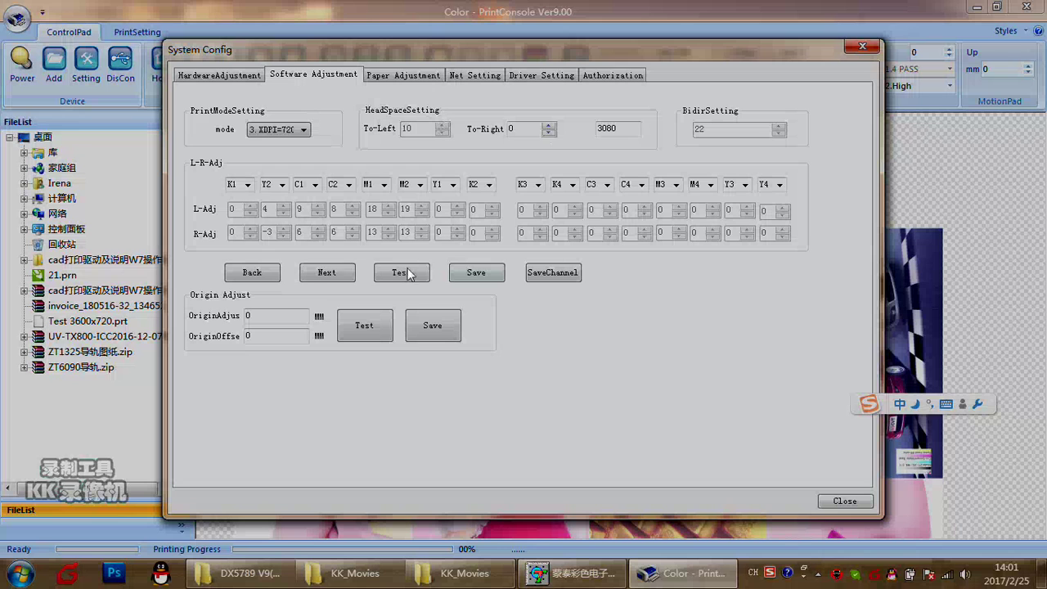
{"action": "left_click", "coordinate": [336, 275]}
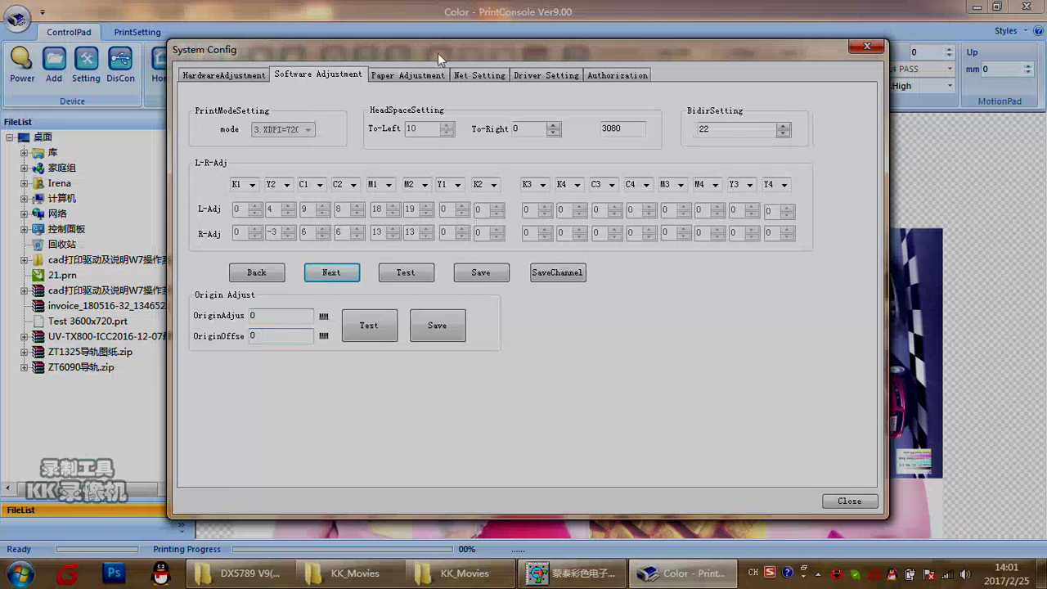
- Set the origin offset to -20, save it, and switch to Paper Adjustment
{"action": "left_click_drag", "start_coordinate": [416, 52], "coordinate": [500, 59]}
{"action": "left_click", "coordinate": [338, 346]}
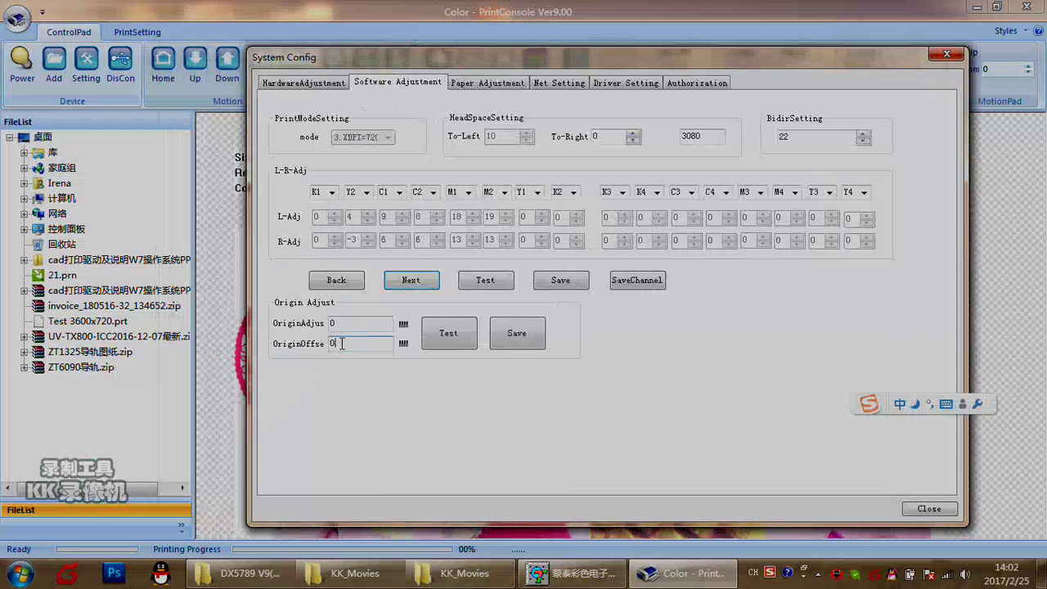
{"action": "double_click", "coordinate": [338, 346]}
{"action": "type", "text": "-20"}
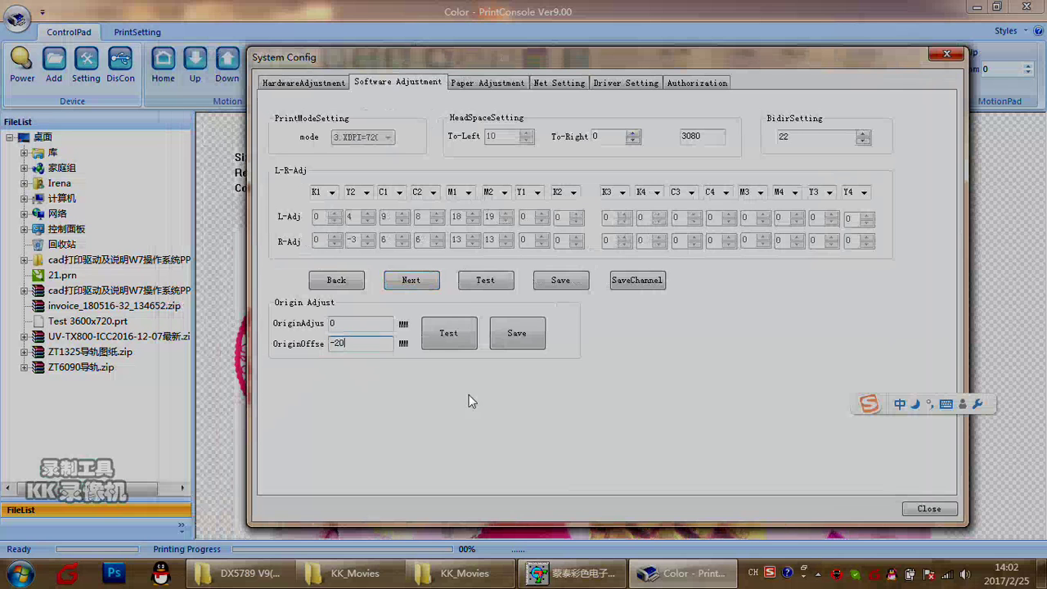
{"action": "left_click", "coordinate": [517, 333]}
{"action": "left_click", "coordinate": [596, 328]}
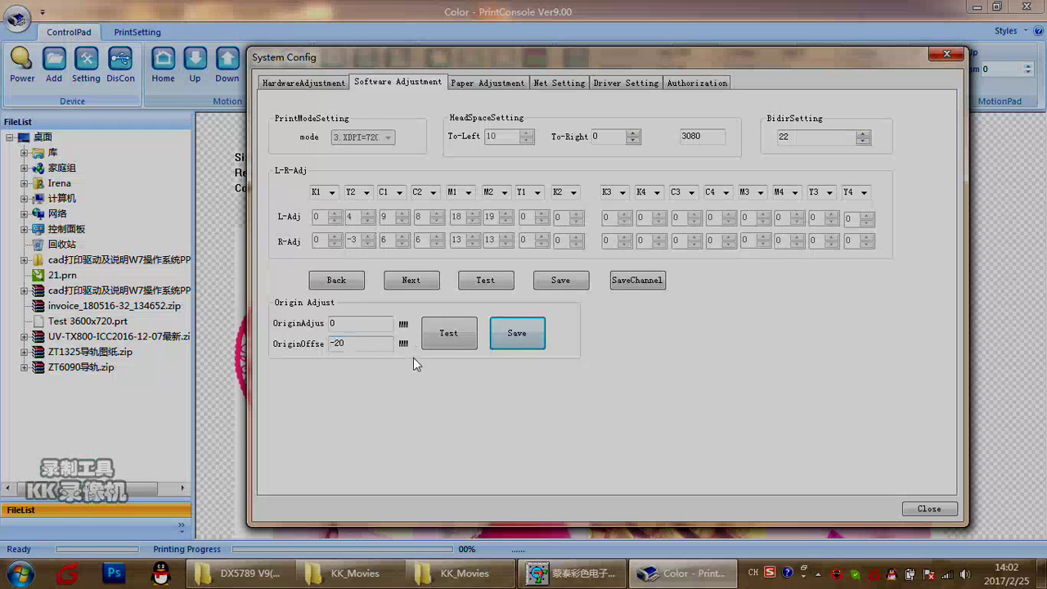
{"action": "left_click", "coordinate": [484, 85]}
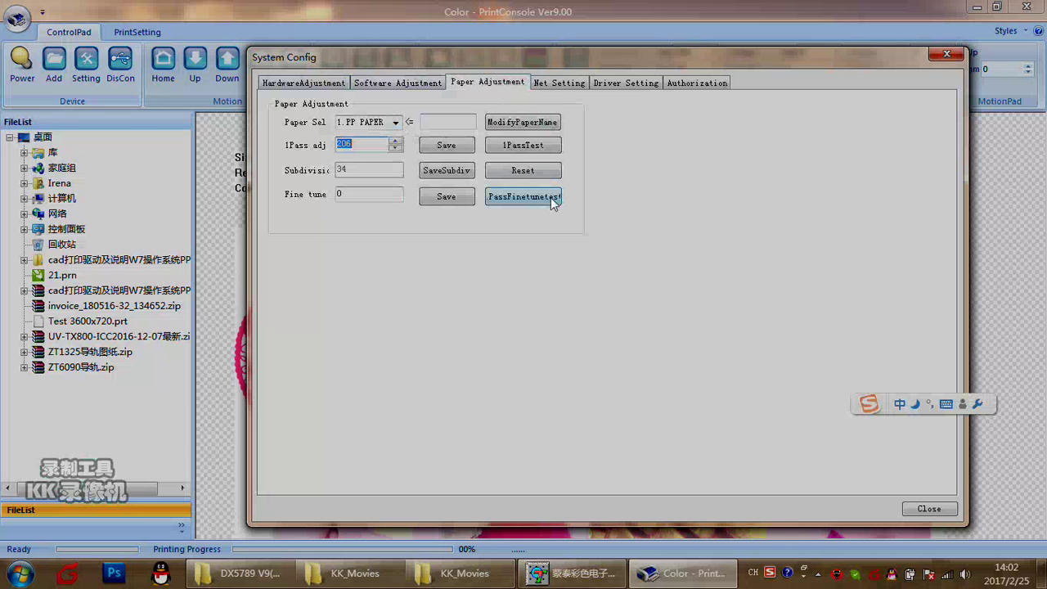
- Save the Net Setting with TCP/IP address 127.0.0.1 and port 9100
{"action": "left_click", "coordinate": [562, 81]}
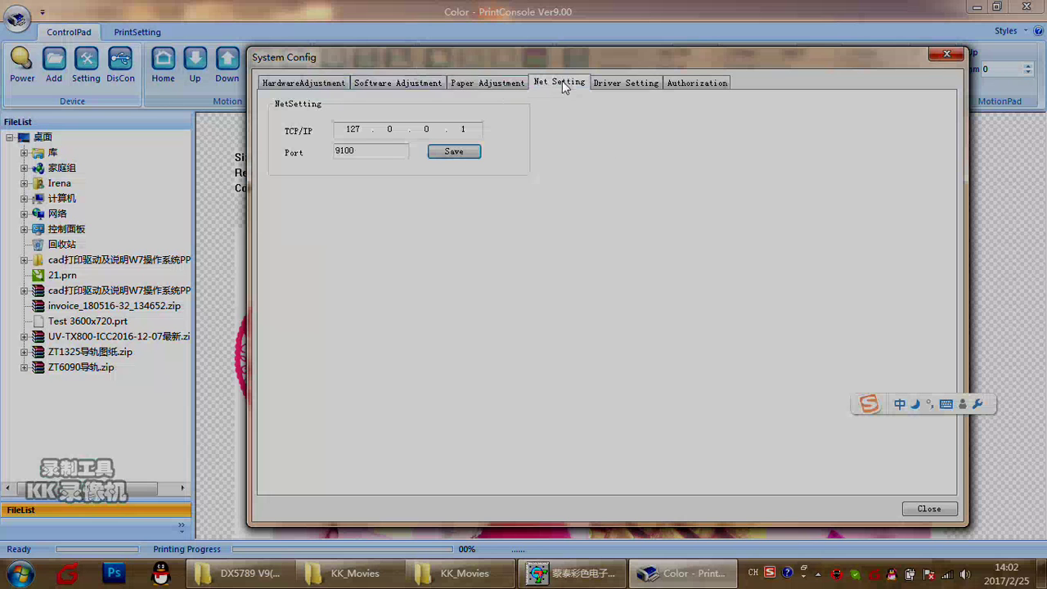
{"action": "left_click", "coordinate": [367, 128]}
{"action": "left_click", "coordinate": [442, 151]}
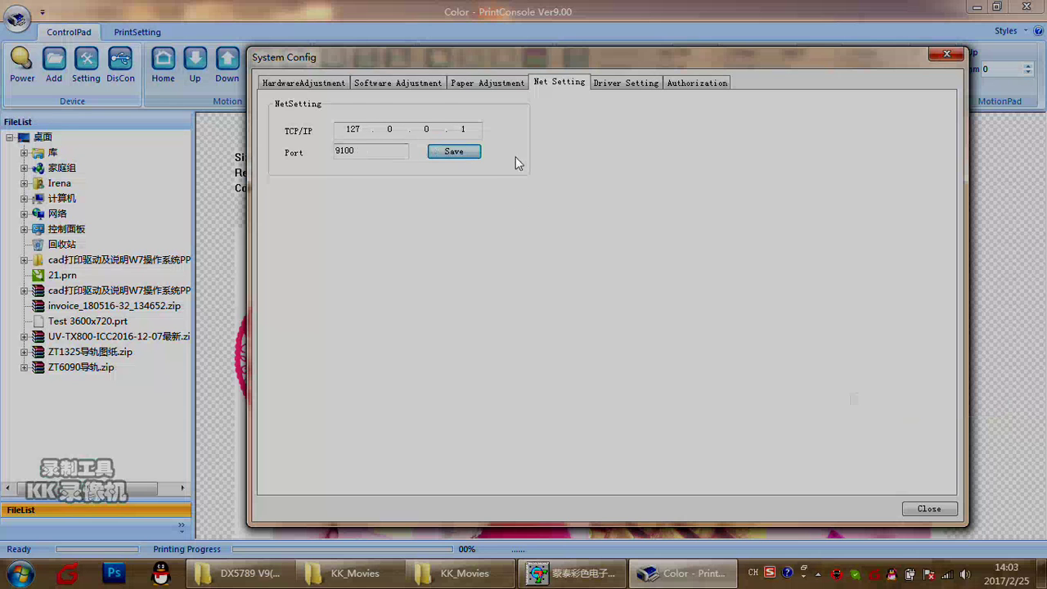
- Browse the Driver Setting DriverNo list, keeping driver 19SoftdataSmall:180D5-4S-N
{"action": "left_click", "coordinate": [644, 82]}
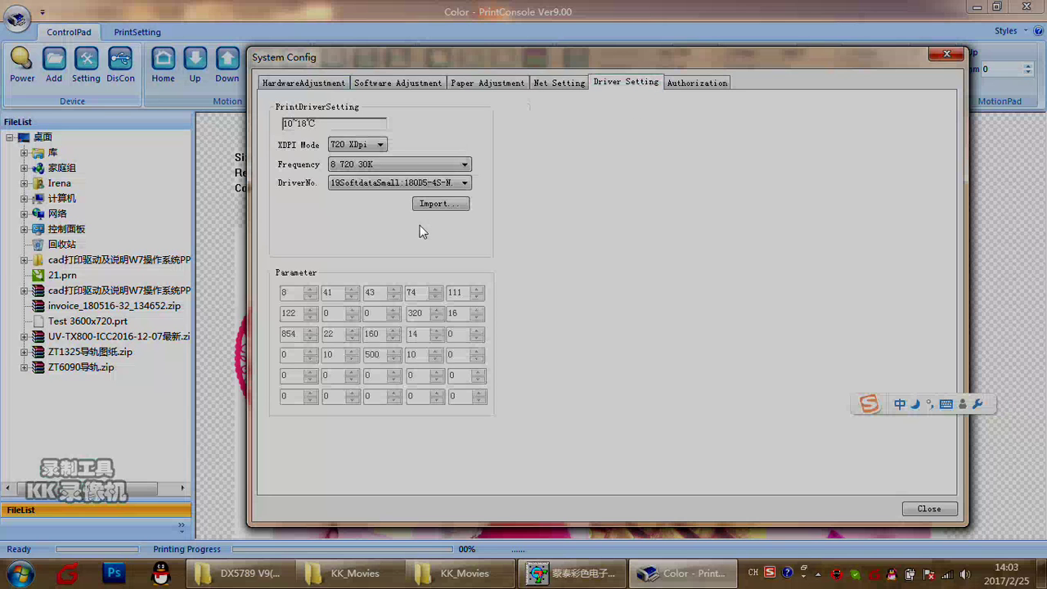
{"action": "left_click", "coordinate": [384, 187]}
{"action": "left_click", "coordinate": [385, 186]}
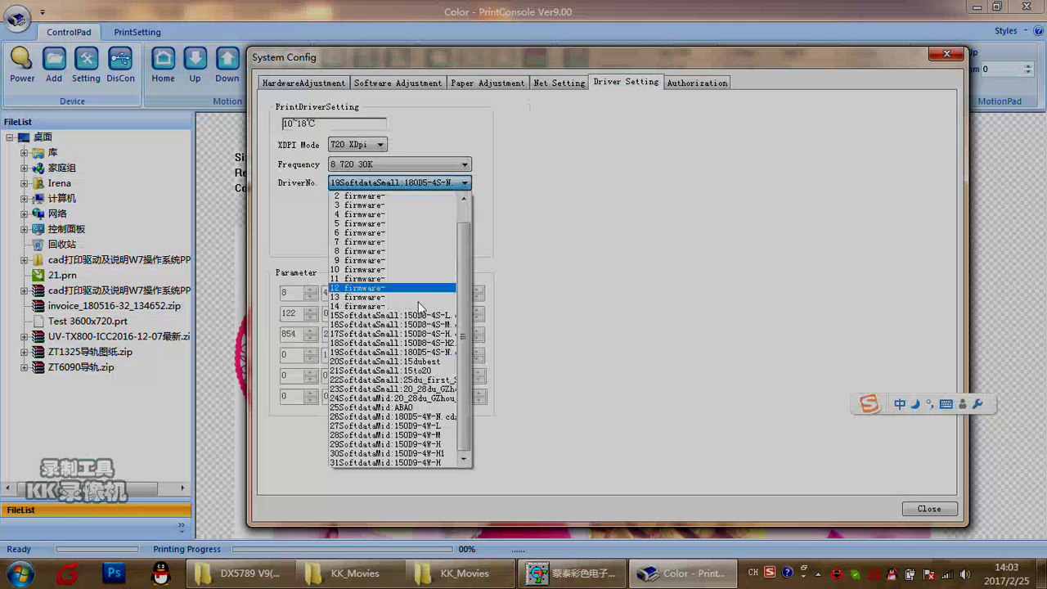
{"action": "scroll", "coordinate": [384, 246], "scroll_direction": "up", "scroll_amount": 1}
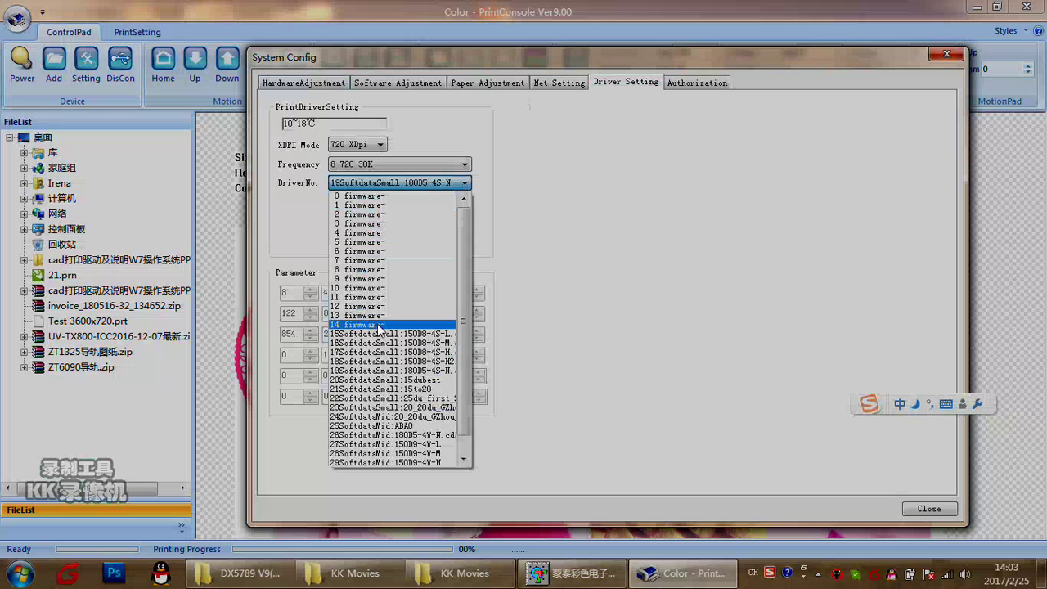
{"action": "scroll", "coordinate": [392, 343], "scroll_direction": "down", "scroll_amount": 1}
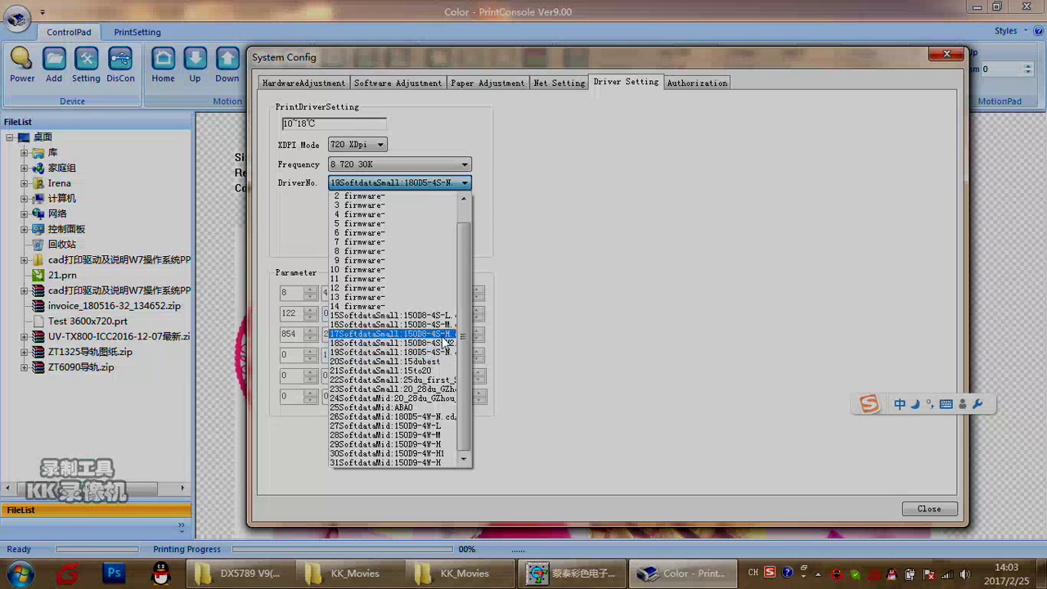
{"action": "left_click", "coordinate": [573, 366]}
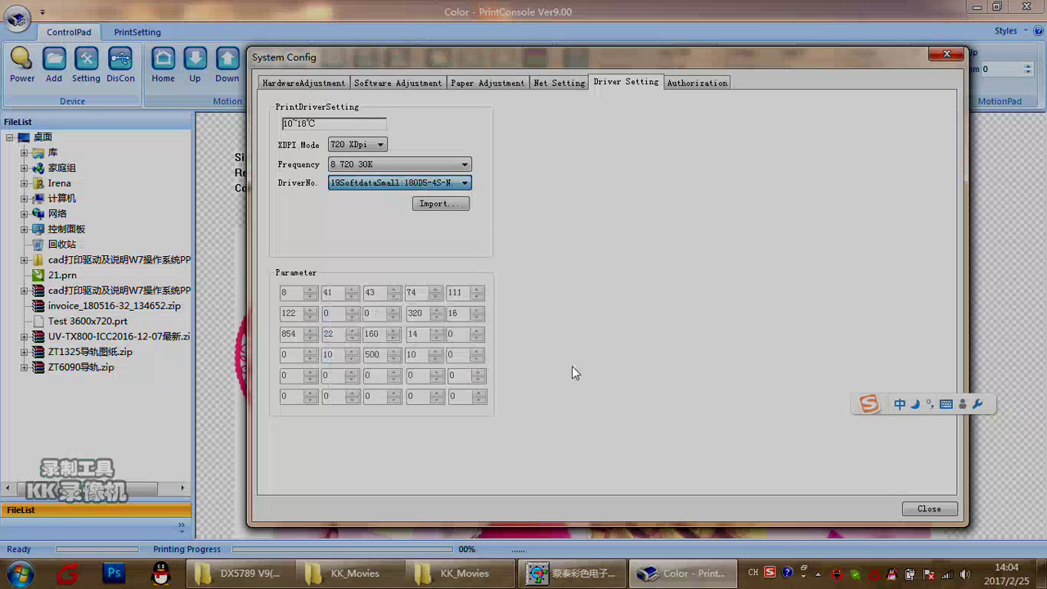
{"action": "left_click", "coordinate": [436, 186]}
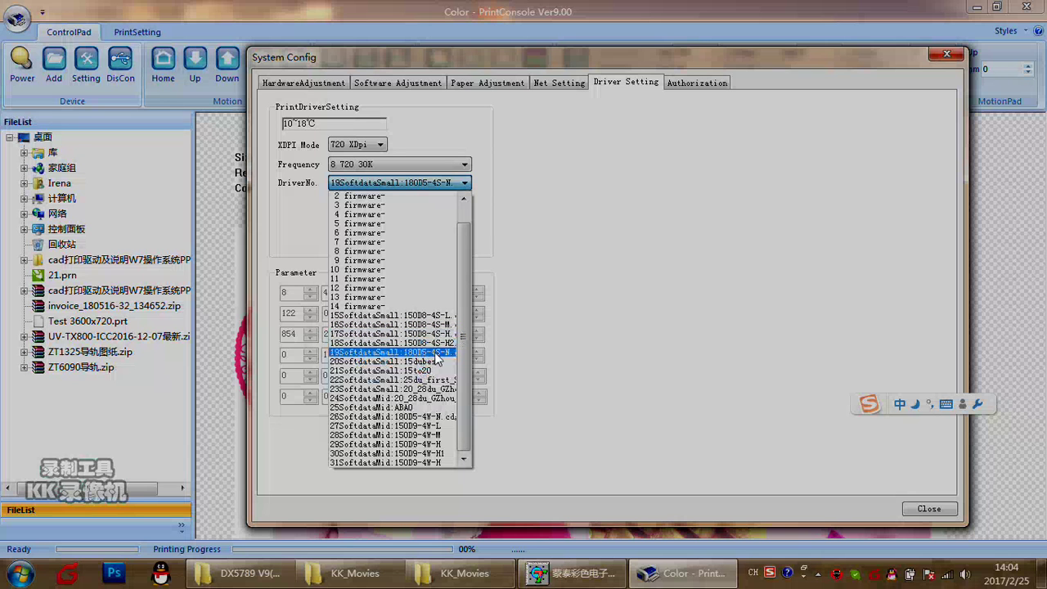
{"action": "left_click", "coordinate": [641, 298]}
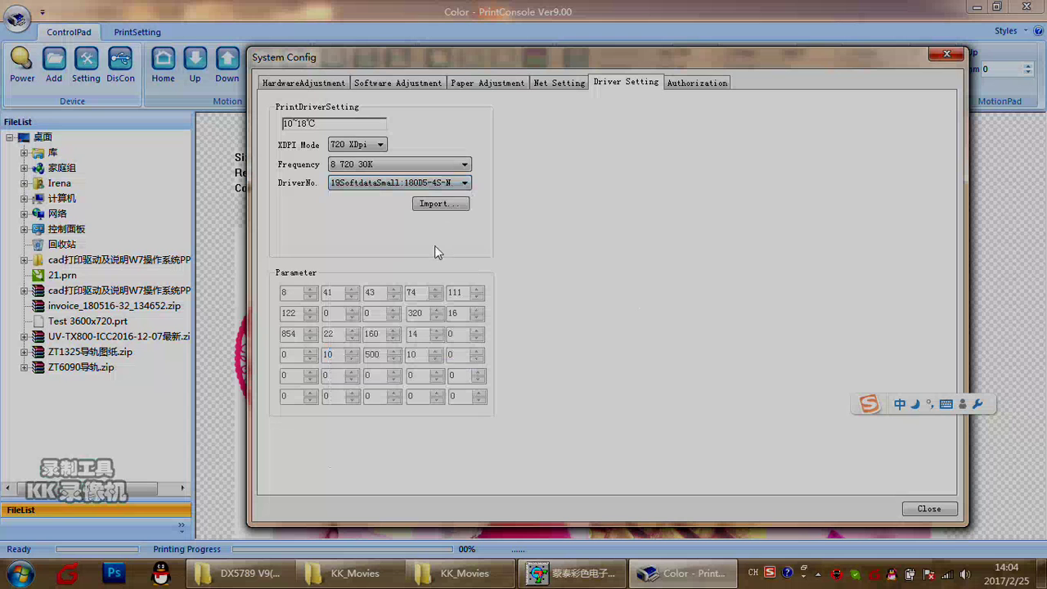
{"action": "left_click", "coordinate": [434, 206]}
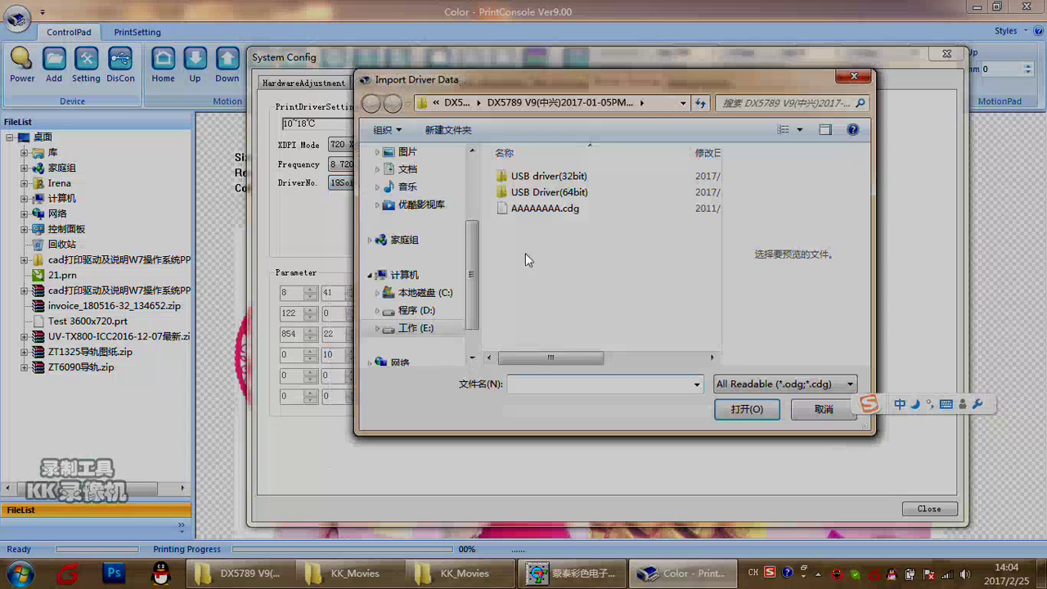
{"action": "left_click", "coordinate": [455, 102]}
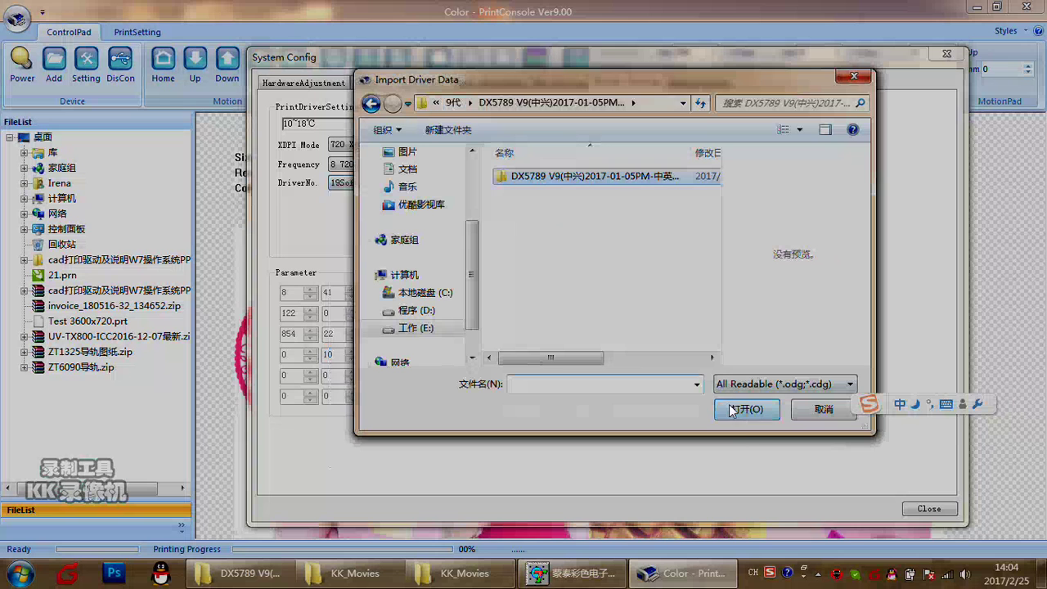
{"action": "left_click", "coordinate": [857, 76]}
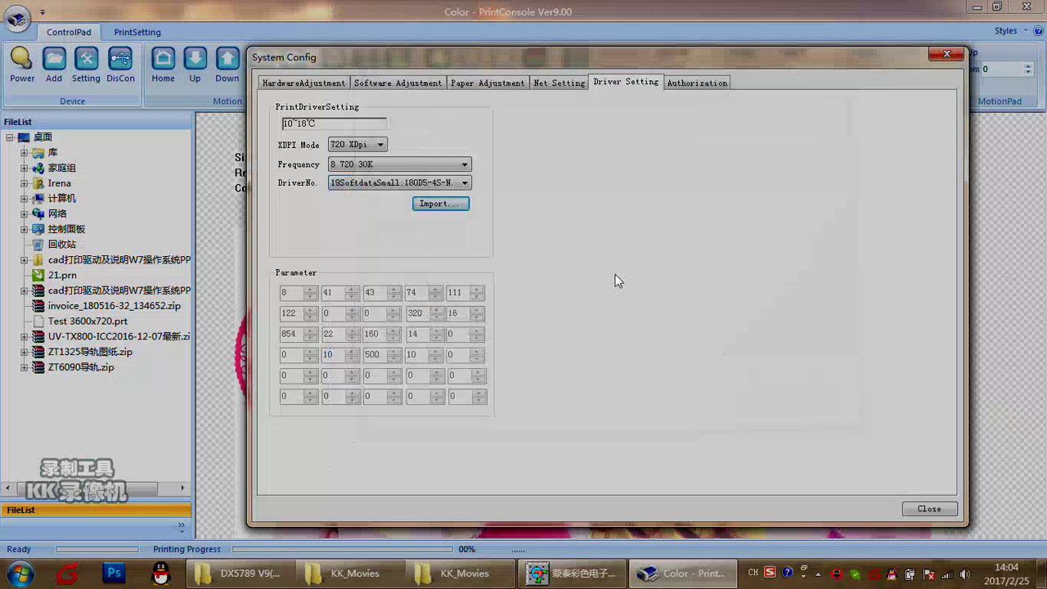
- Check the Authorization tab: type 3,No Auth, and the Current value showing the mainboard authorized
{"action": "left_click", "coordinate": [682, 84]}
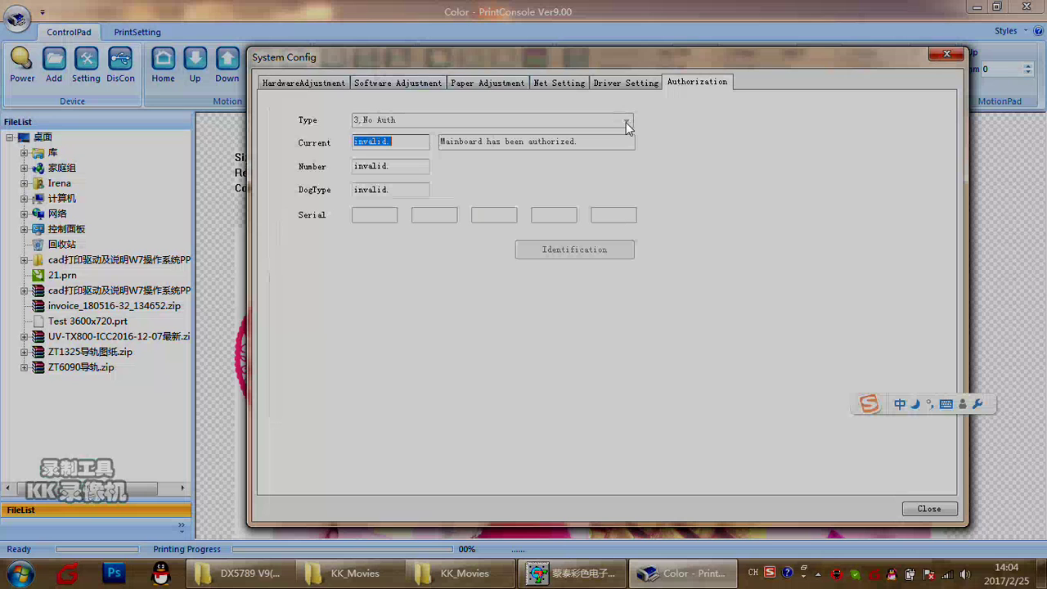
{"action": "left_click", "coordinate": [383, 142]}
{"action": "left_click_drag", "start_coordinate": [392, 141], "coordinate": [354, 142]}
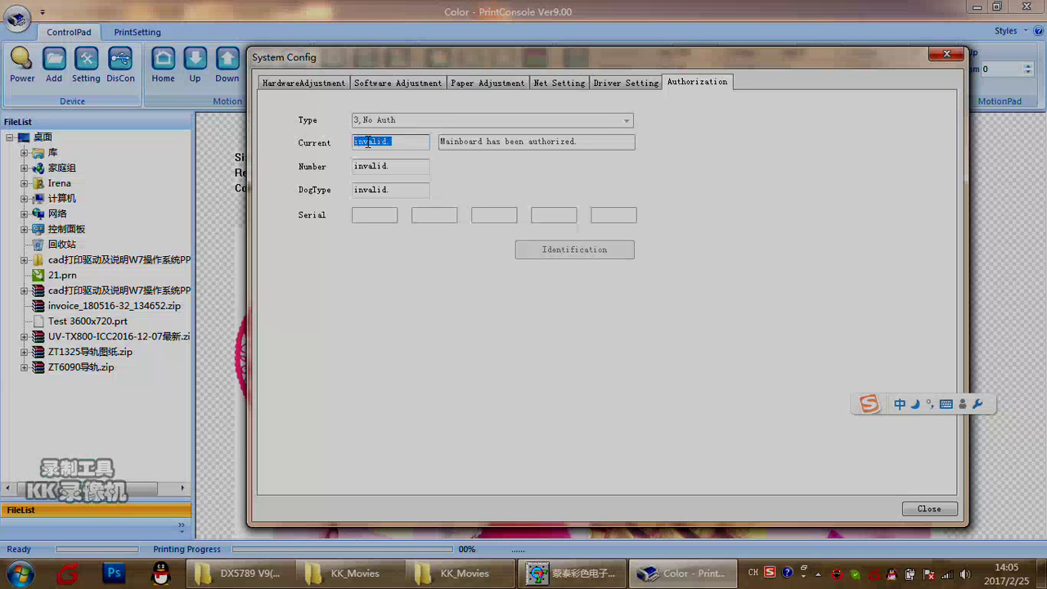